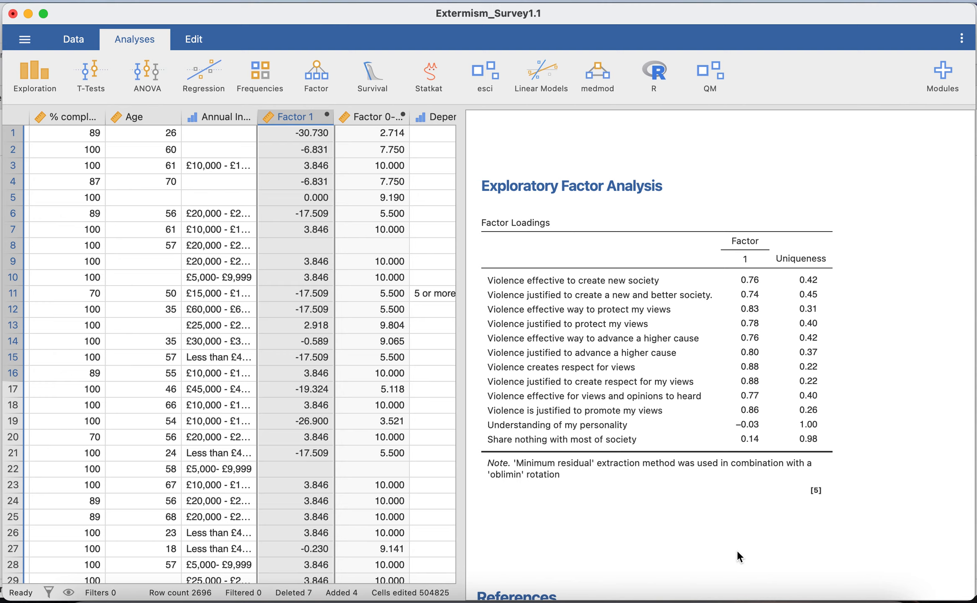
Reopen the Exploratory Factor Analysis options and hide factor loadings below 0.3.
left_click(77, 39)
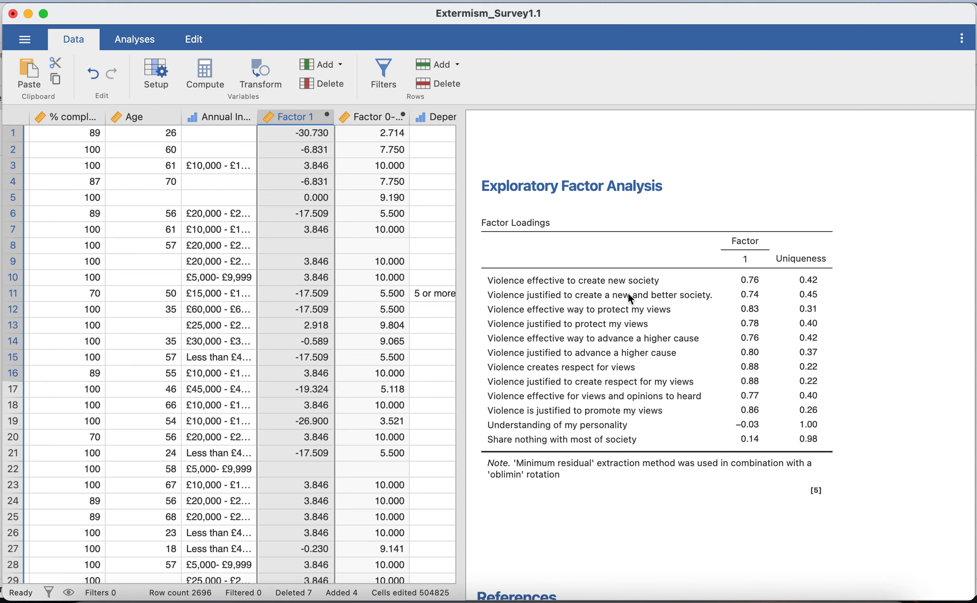
left_click(615, 319)
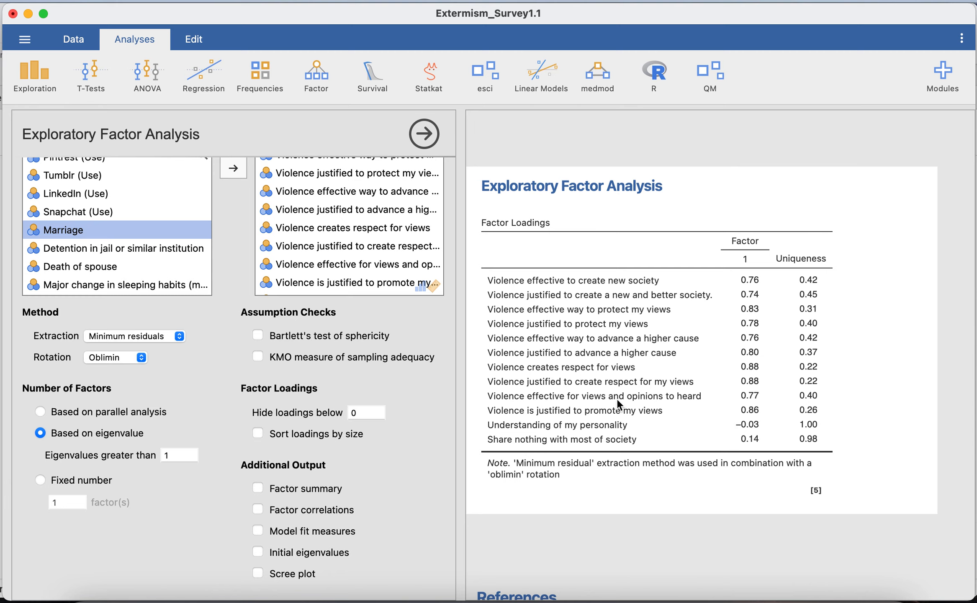
left_click(362, 413)
type("0.3")
key("Return")
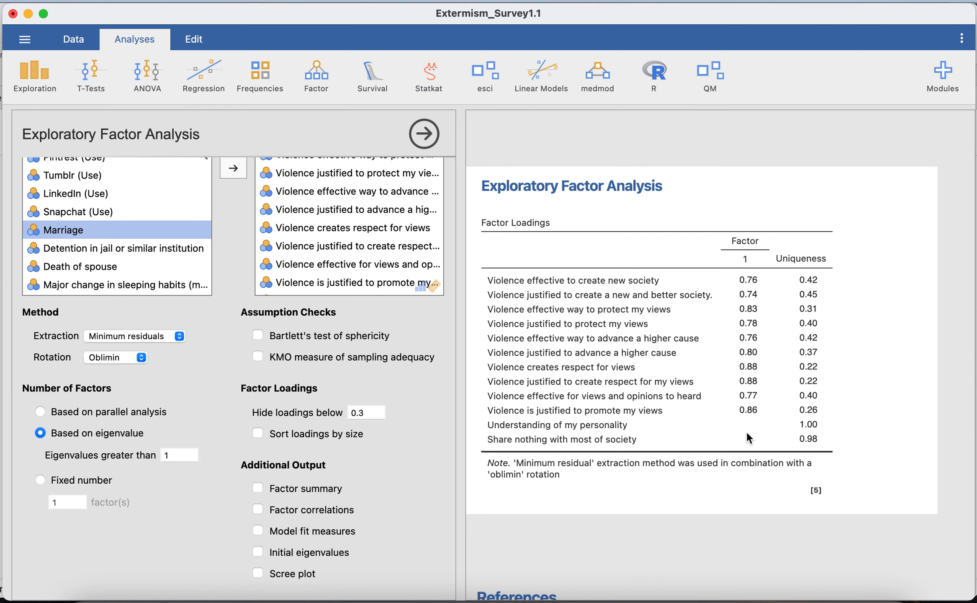
Set the threshold for hiding factor loadings back to 0 and close the analysis options.
left_click(367, 414)
type("0")
key("Return")
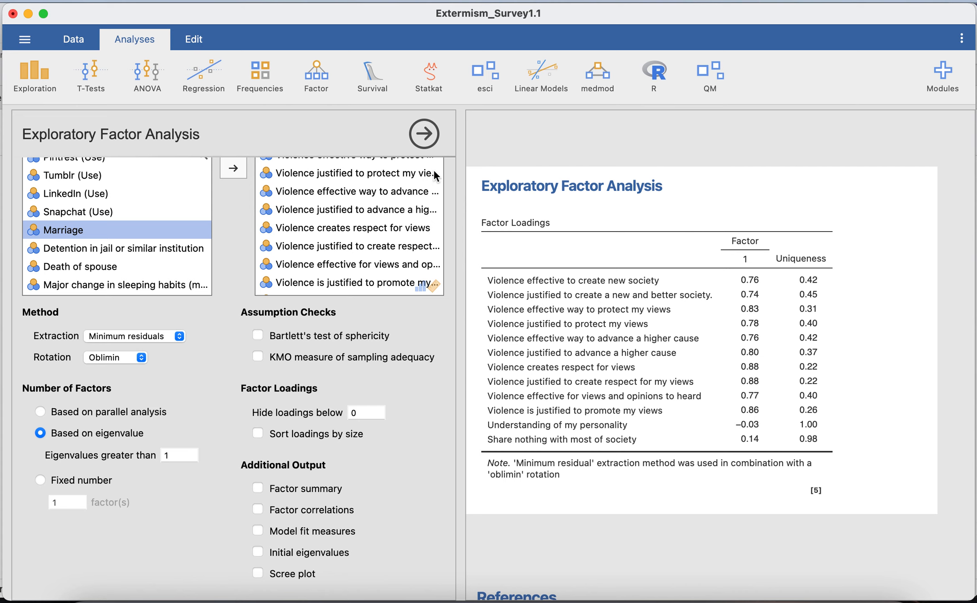
left_click(425, 134)
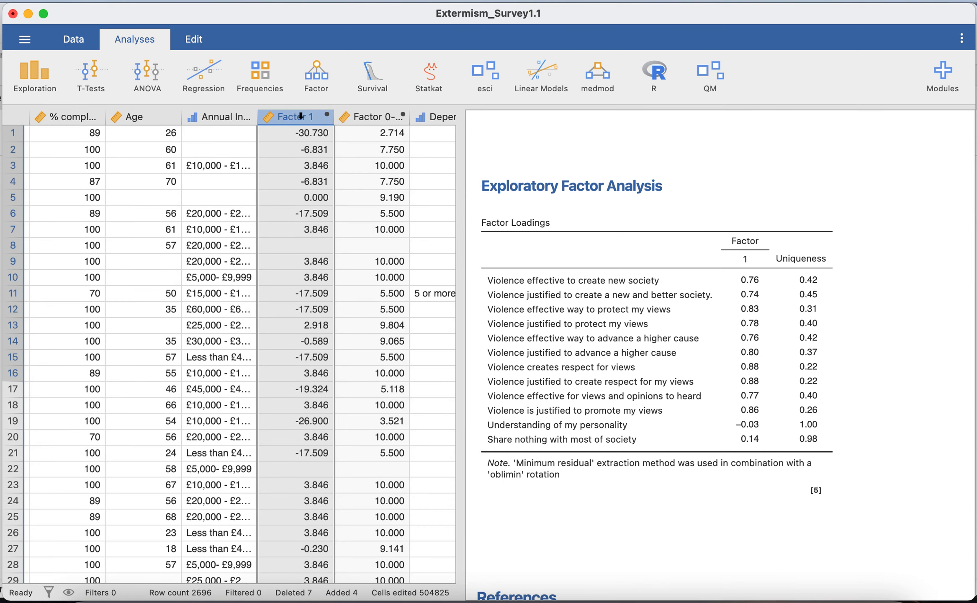
Open the computed variable Factor 1 and try adding SUM() at the end of its formula.
double_click(301, 116)
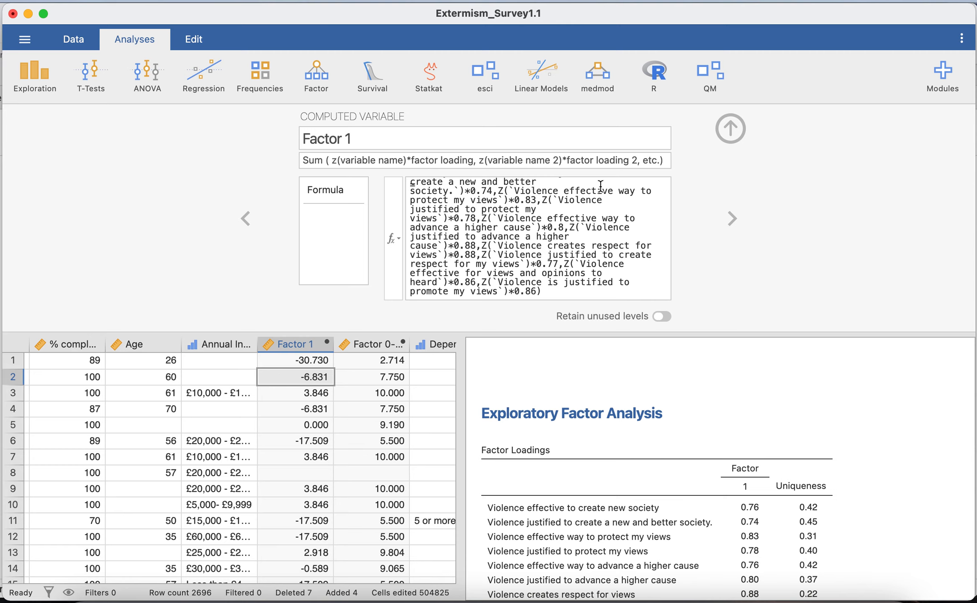
left_click(559, 289)
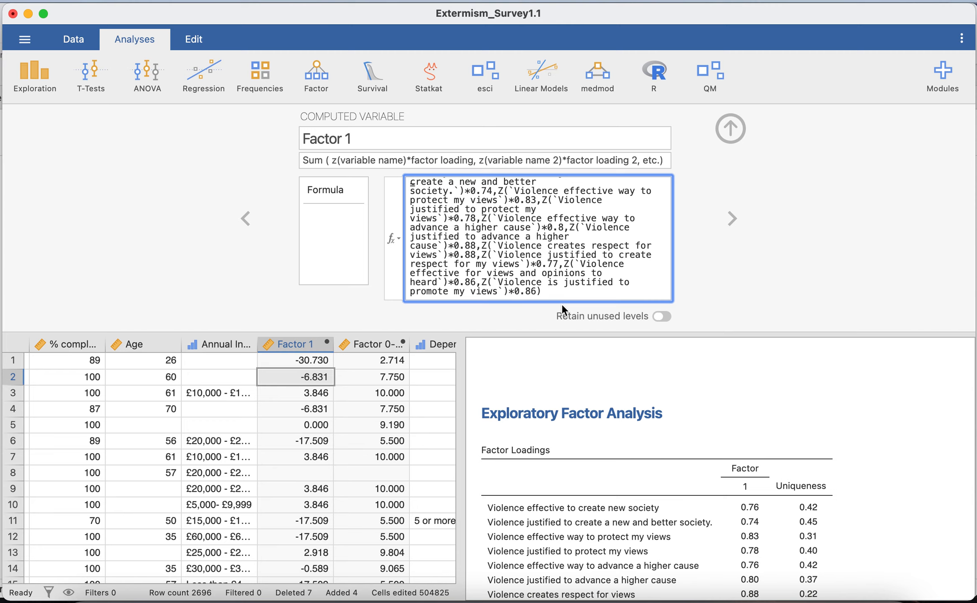
type("SUM()")
key("BackSpace")
key("BackSpace")
key("BackSpace")
key("BackSpace")
key("BackSpace")
key("BackSpace")
Append the SUM function from the function list to the end of the Factor 1 formula.
left_click(400, 237)
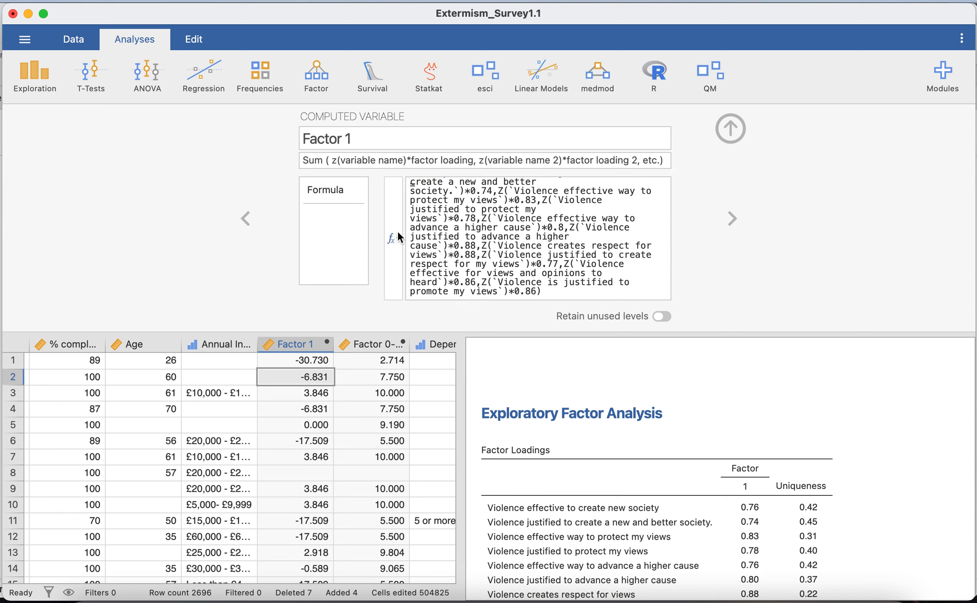
left_click(400, 238)
scroll(450, 375, "up", 5)
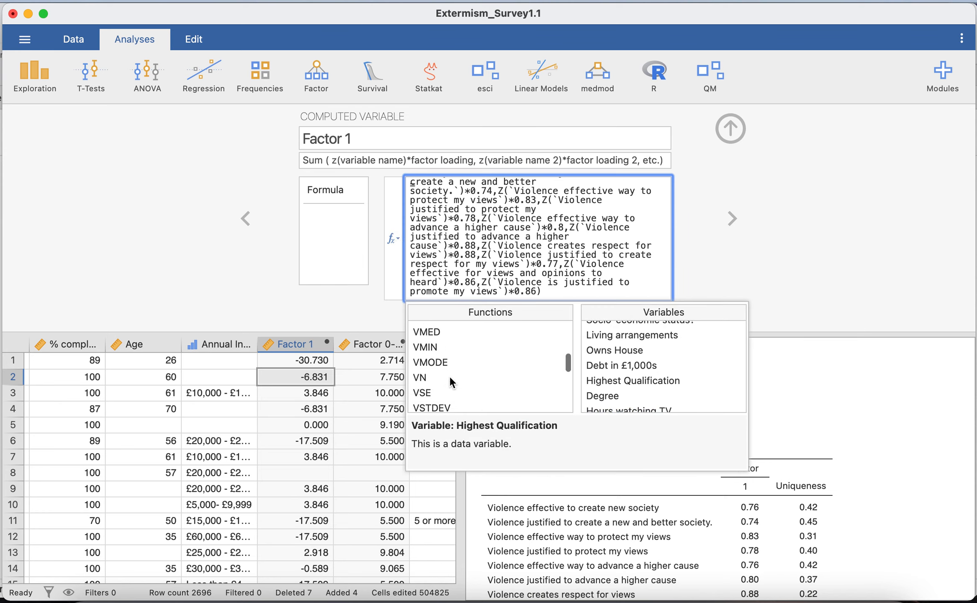
scroll(449, 374, "up", 4)
double_click(429, 347)
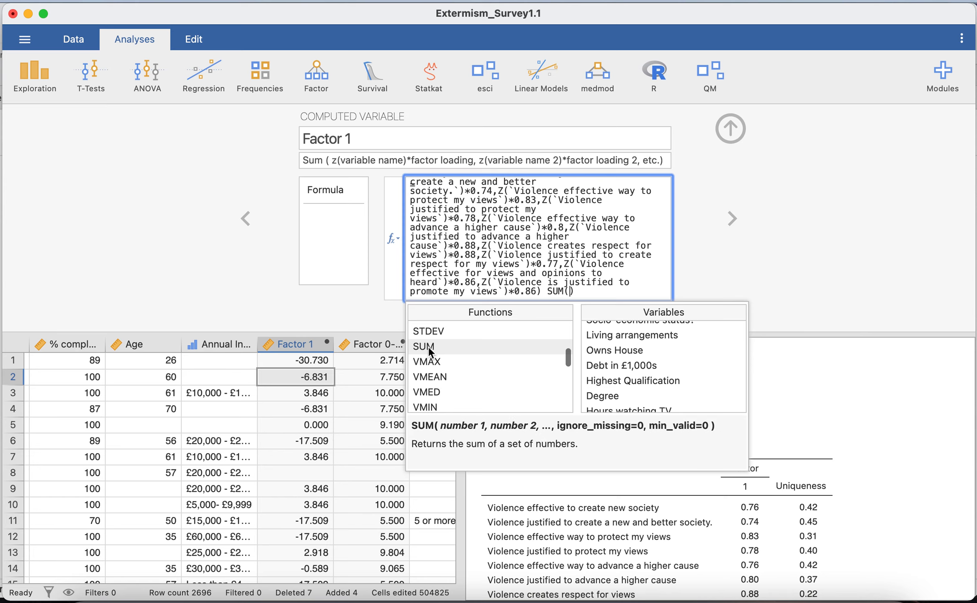
Nest a Z function of Highest Qualification inside the appended SUM and multiply it by 0.78, ending with a comma.
scroll(466, 388, "down", 4)
scroll(466, 387, "down", 5)
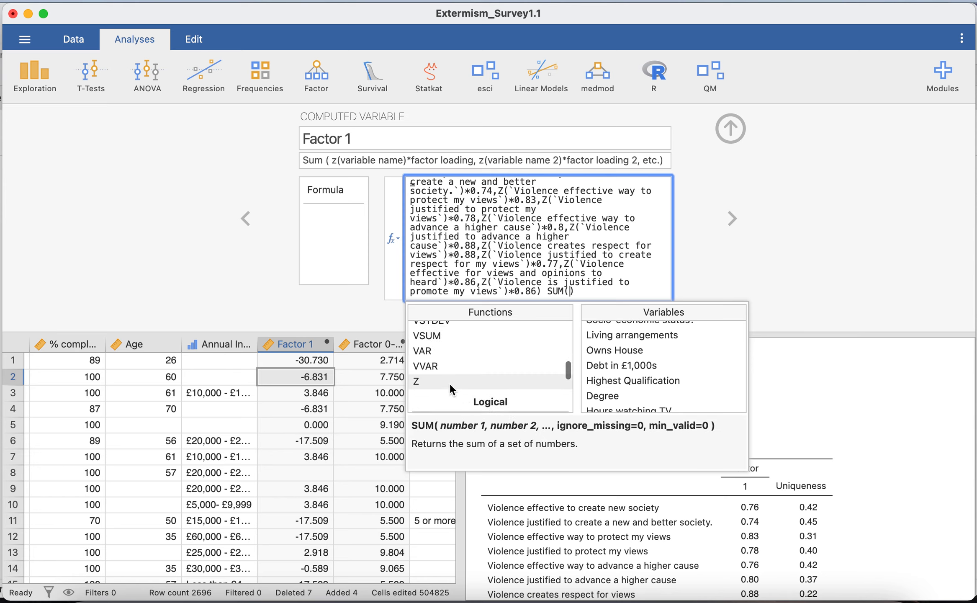
double_click(449, 382)
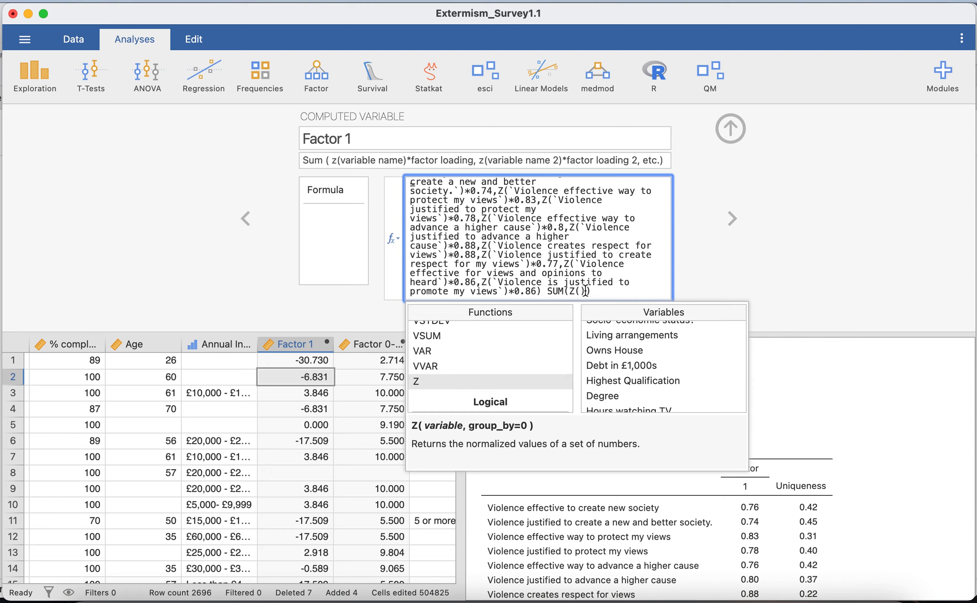
double_click(625, 377)
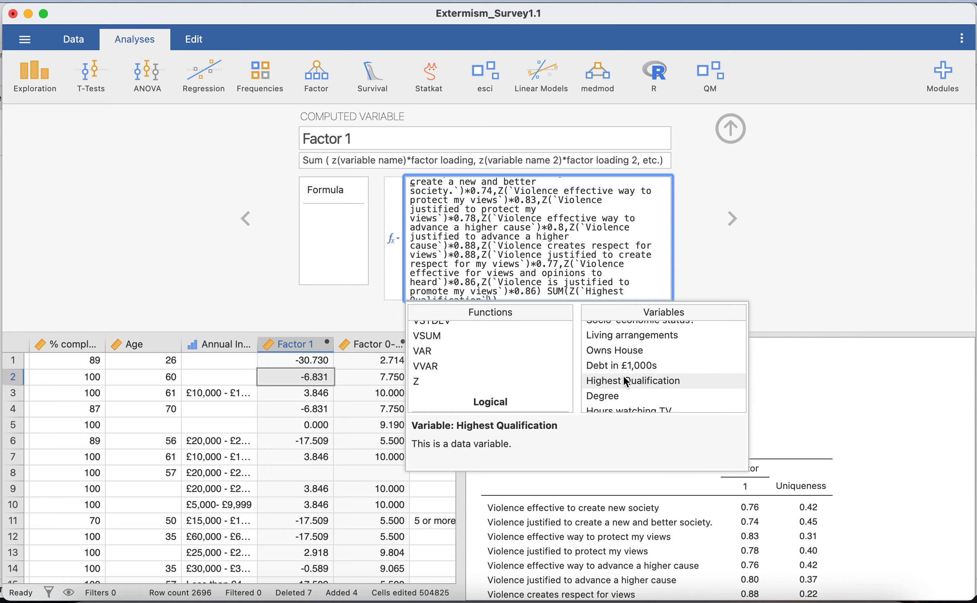
scroll(521, 285, "down", 1)
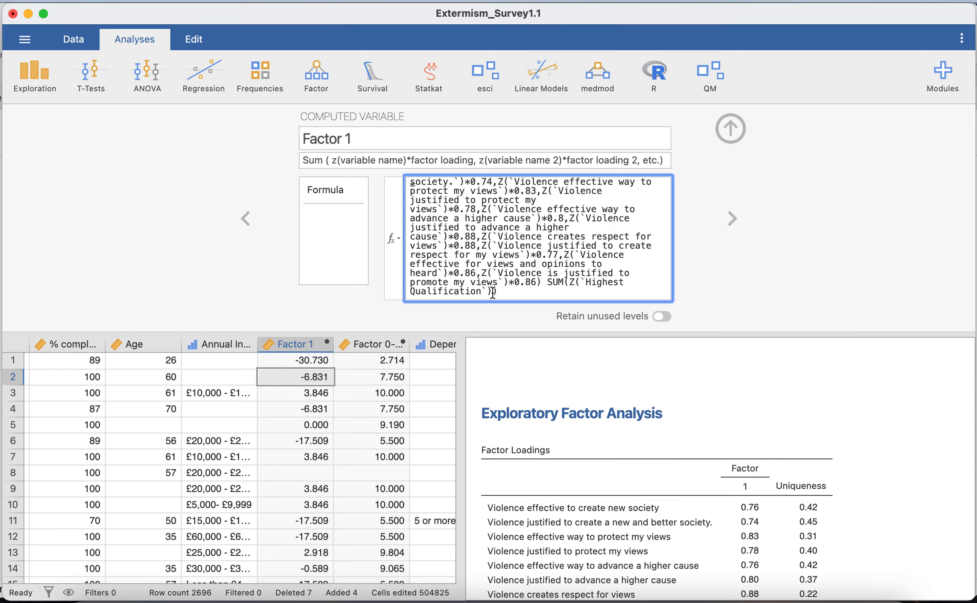
type("*0.78,")
Delete the trial SUM expression for Highest Qualification from the end of the Factor 1 formula.
left_click_drag(544, 291, 548, 281)
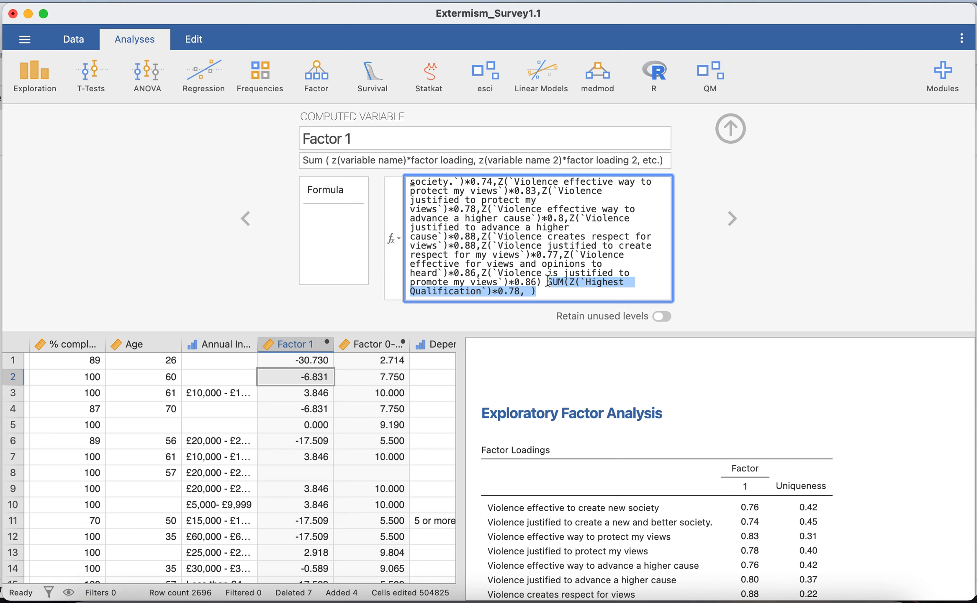
key("BackSpace")
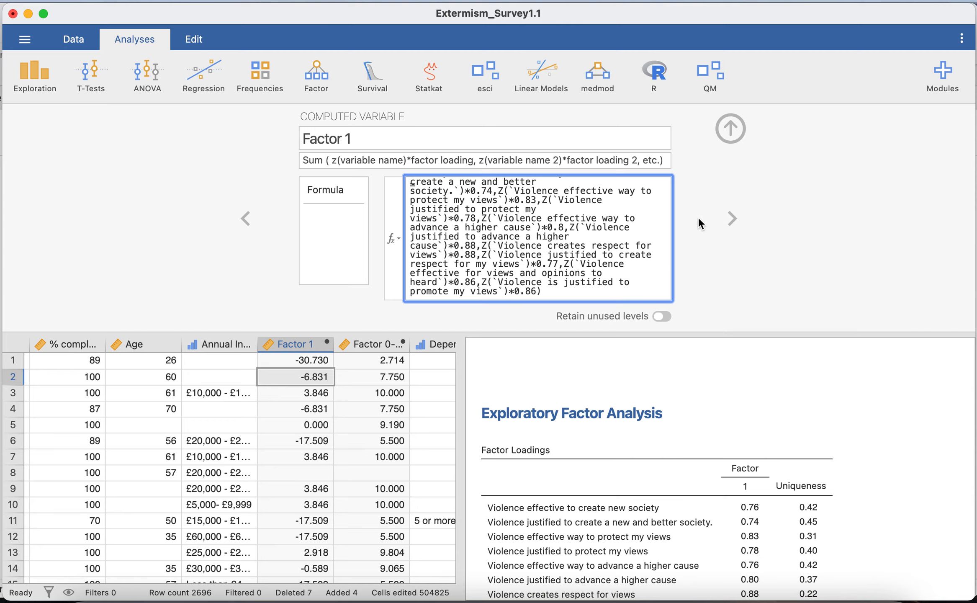
left_click(303, 347)
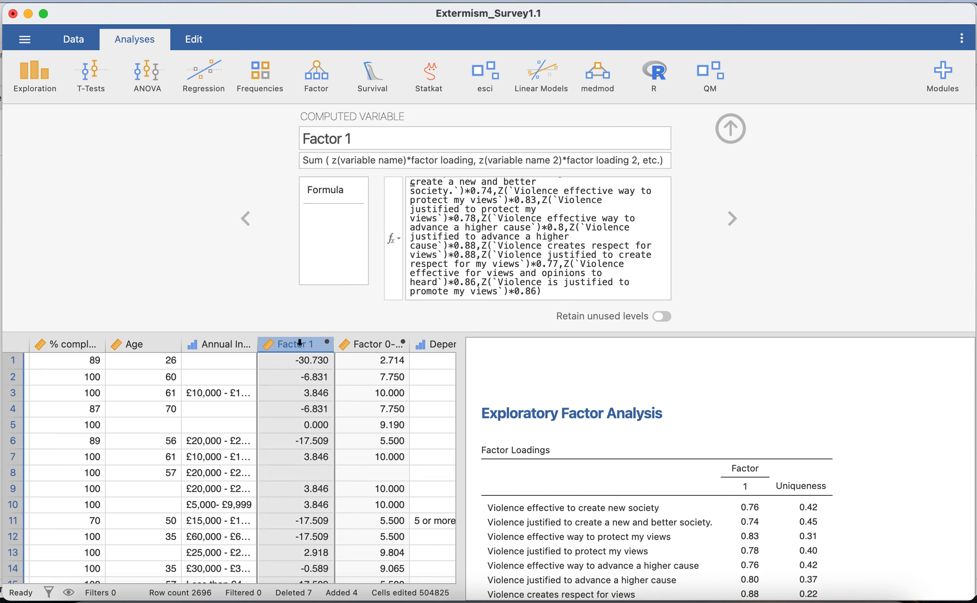
Open the computed variable Factor 0-10 and examine its name, description and rescaling formula.
left_click(368, 345, "shift")
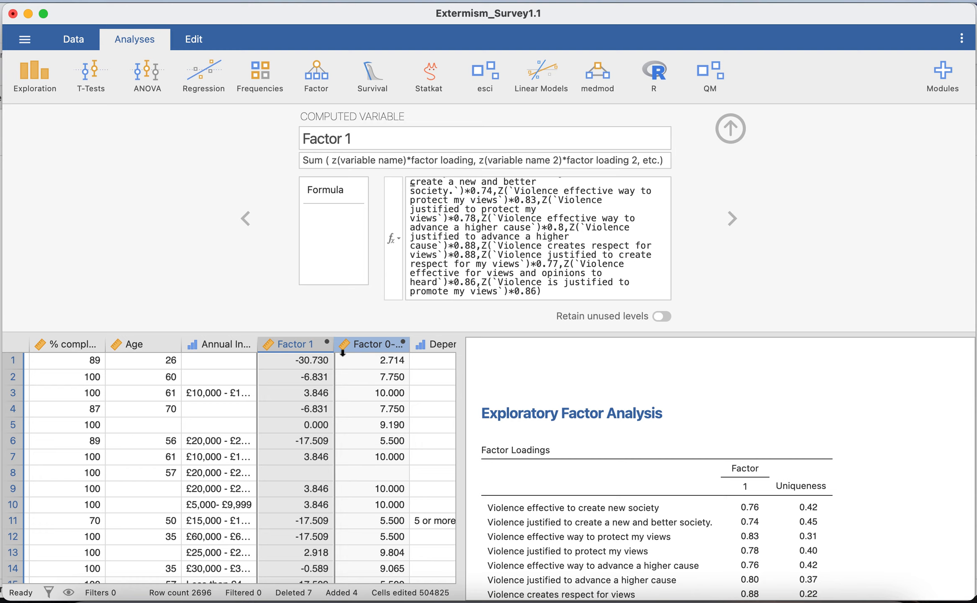
left_click(367, 345)
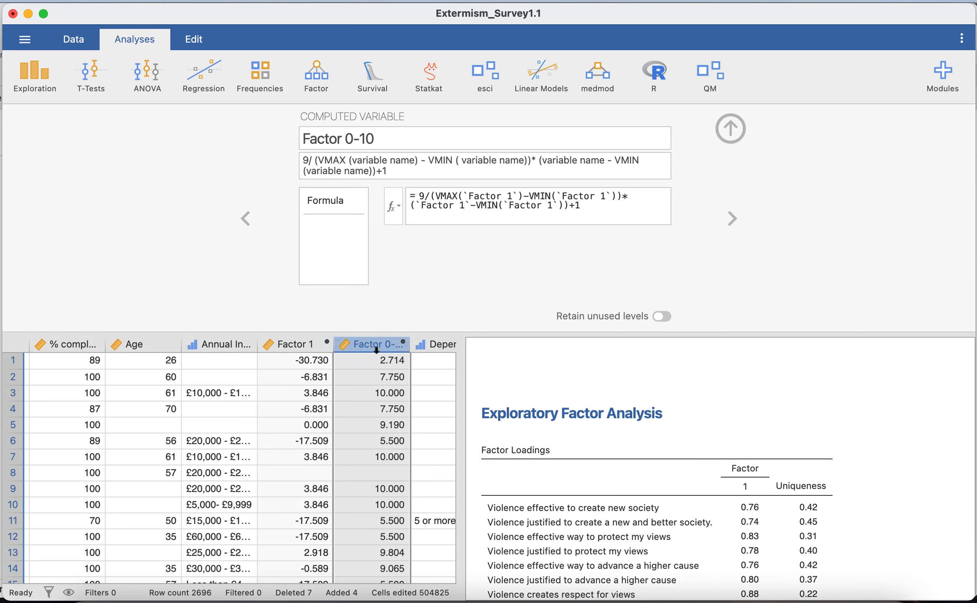
left_click(389, 137)
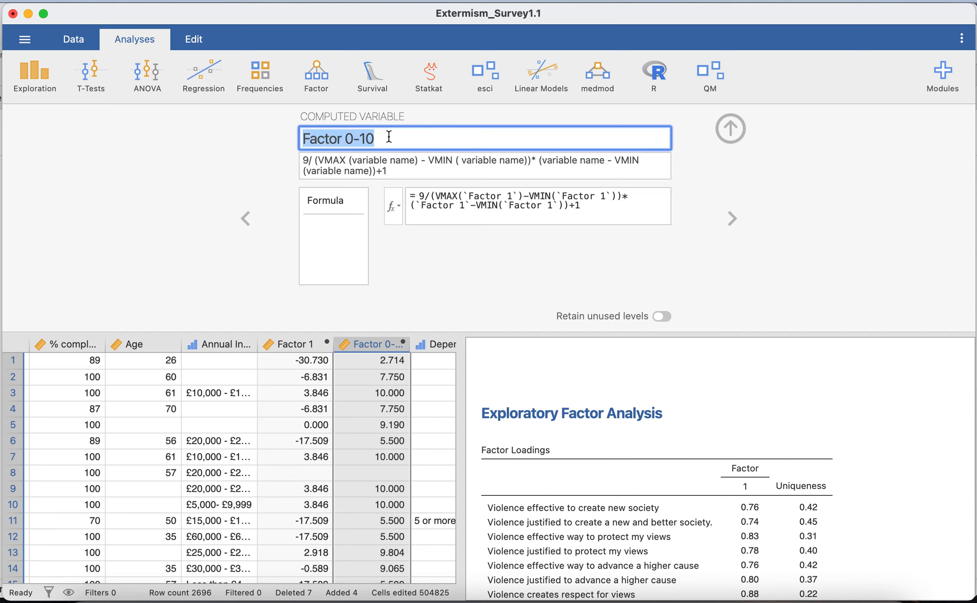
left_click(389, 137)
left_click_drag(389, 139, 361, 140)
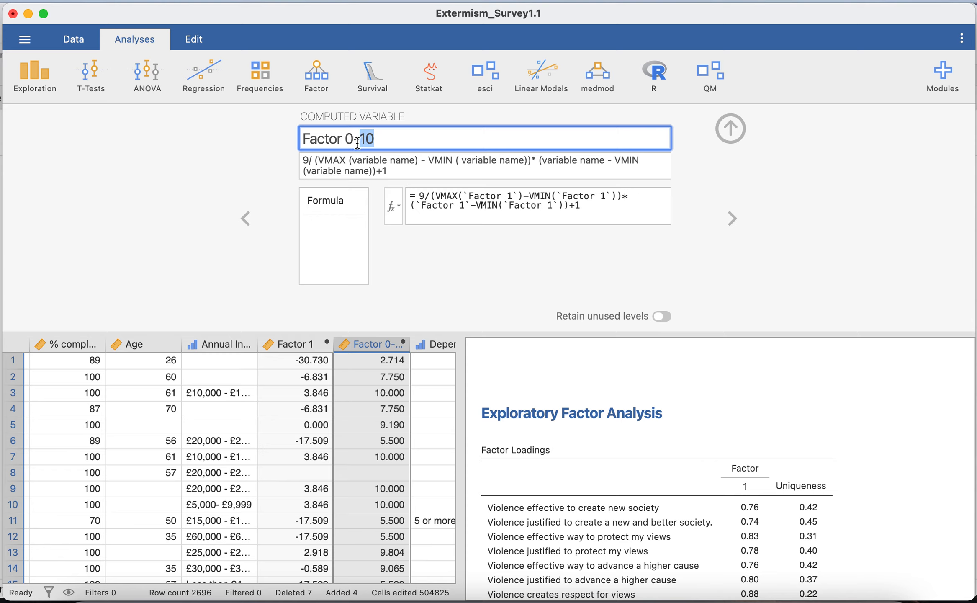
left_click(309, 168)
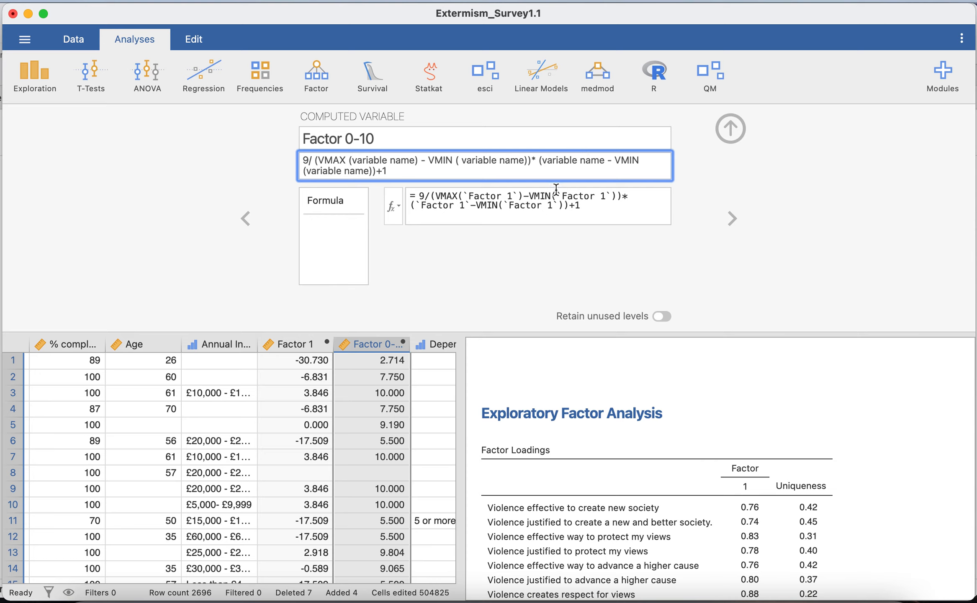
left_click(586, 206)
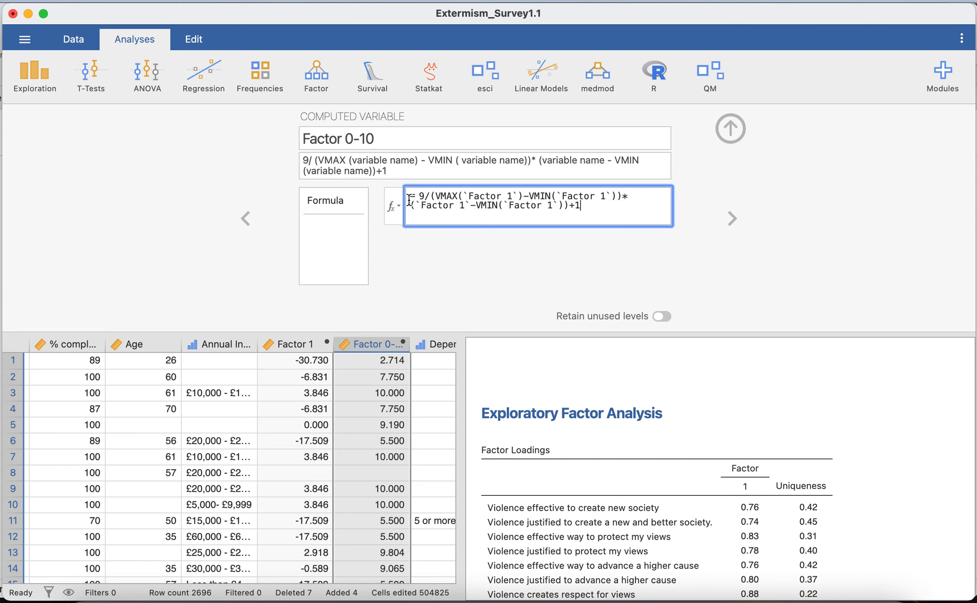
Browse the functions available for the Factor 0-10 formula and close the list without inserting any.
left_click(395, 206)
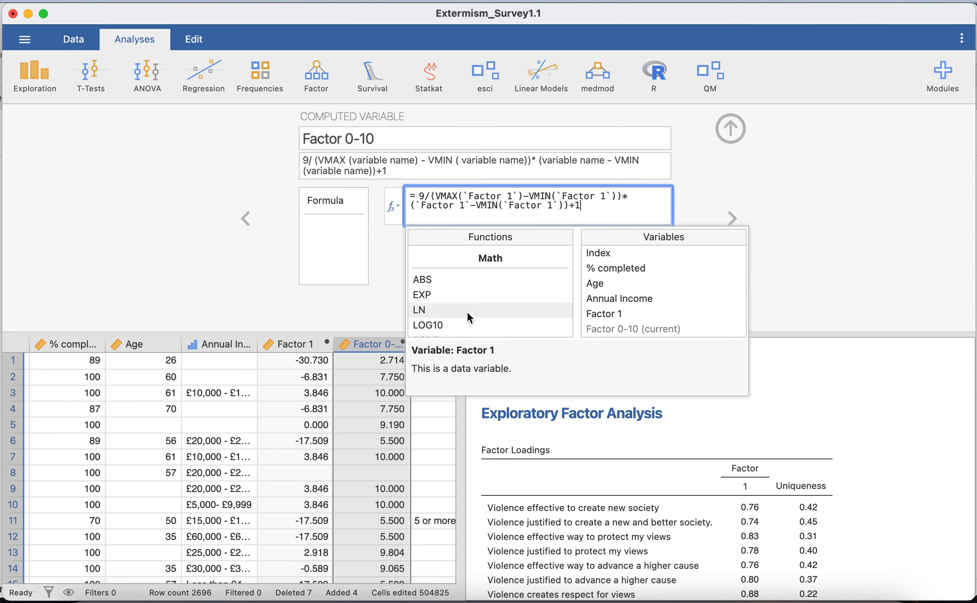
scroll(466, 310, "down", 5)
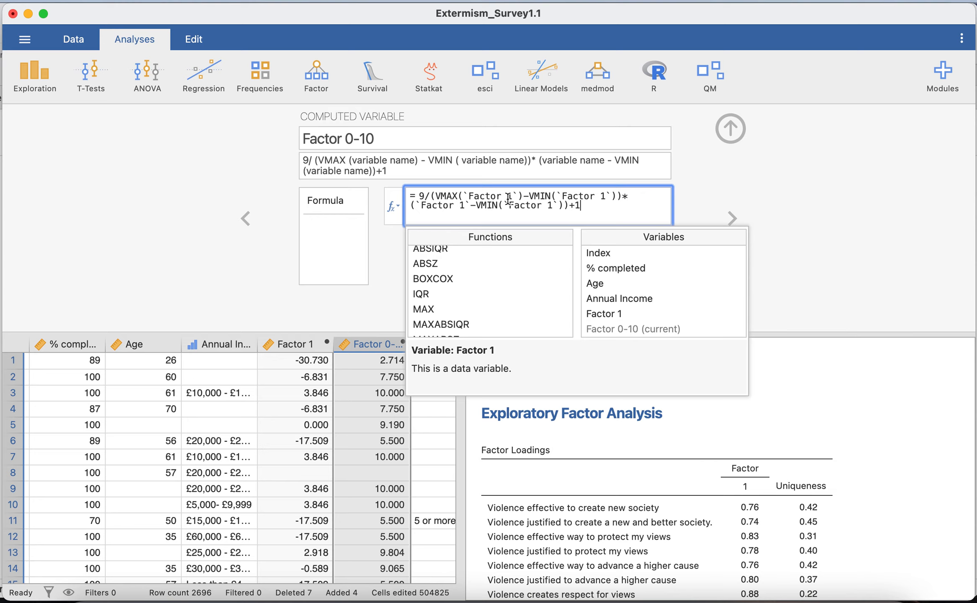
left_click(383, 314)
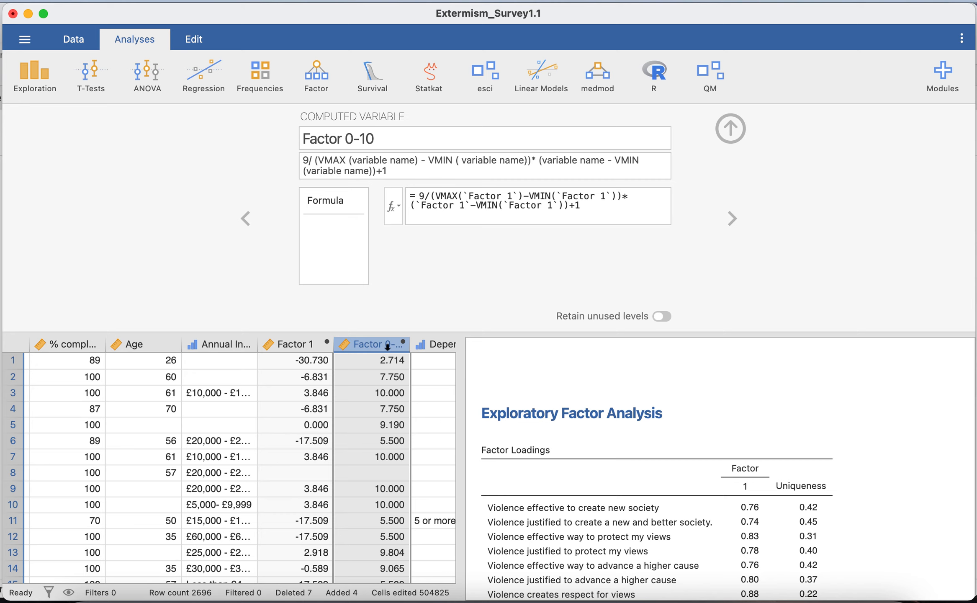
scroll(381, 455, "down", 1)
scroll(381, 455, "up", 1)
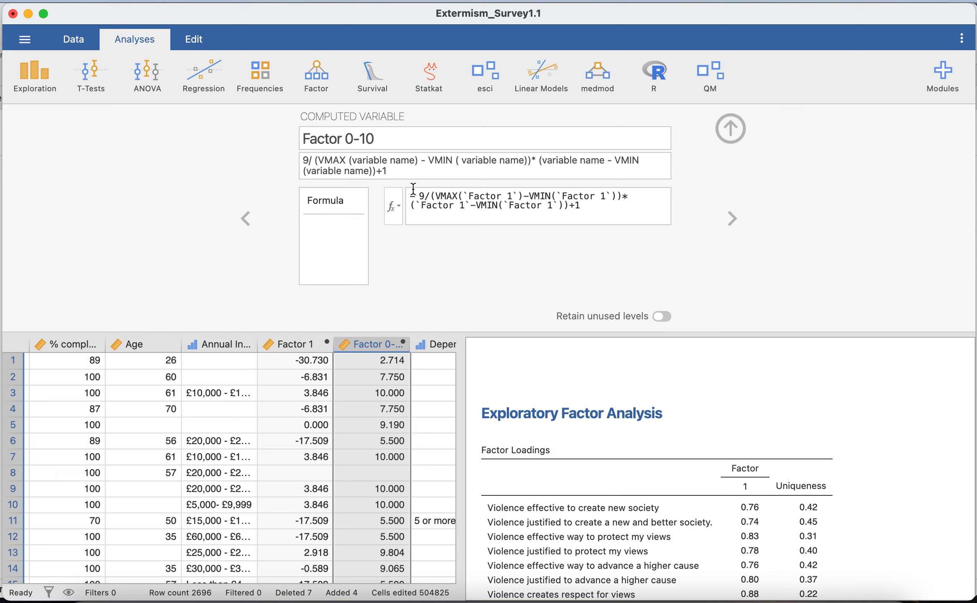
Clear the description text of the computed variable Factor 0-10.
left_click_drag(412, 174, 293, 155)
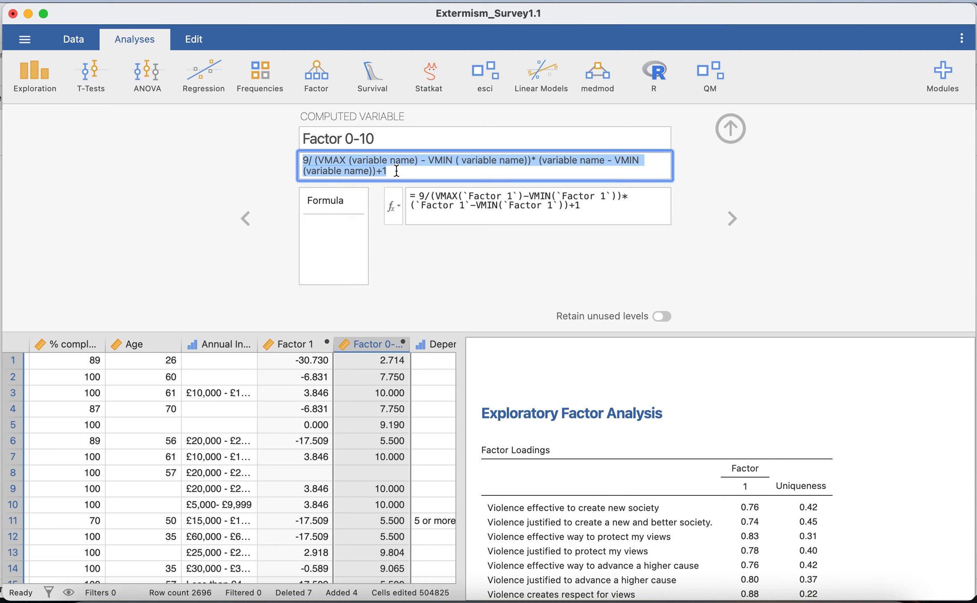
key("BackSpace")
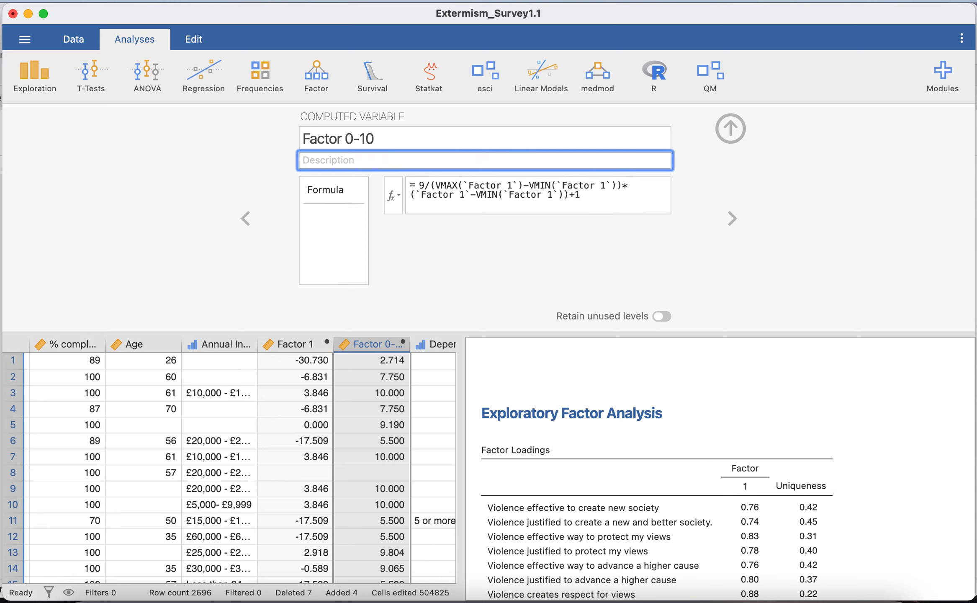
left_click(477, 278)
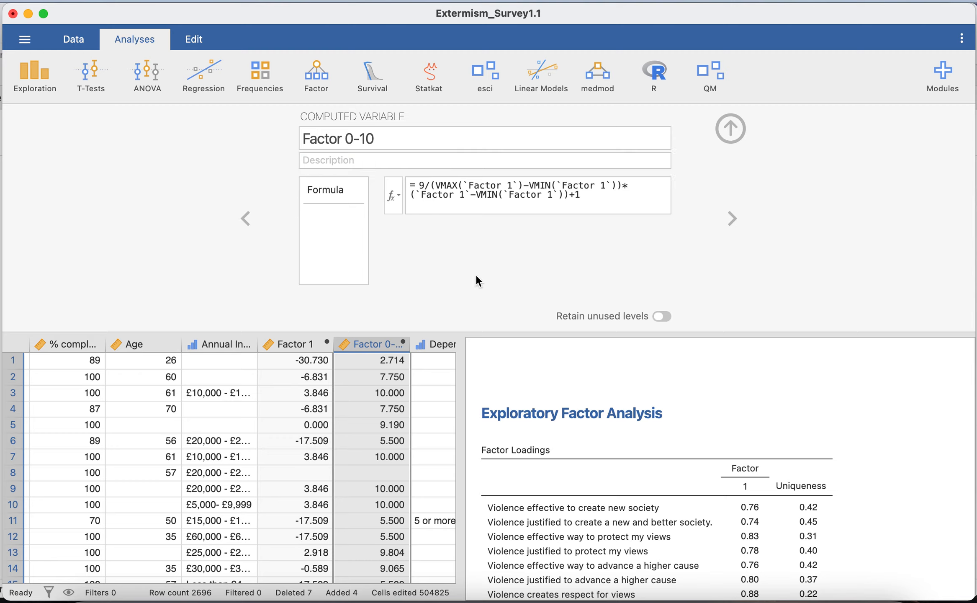